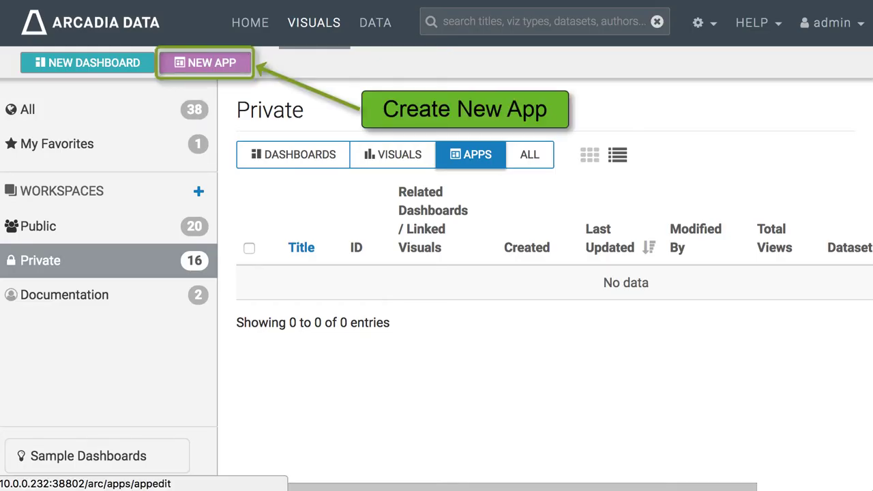
- Create a new app and name it Exploring National Parks
click(204, 62)
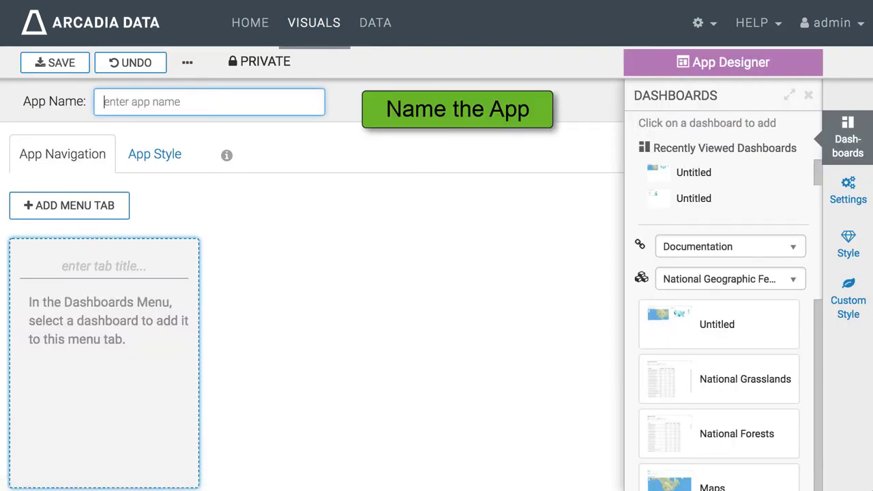
text(Ex)
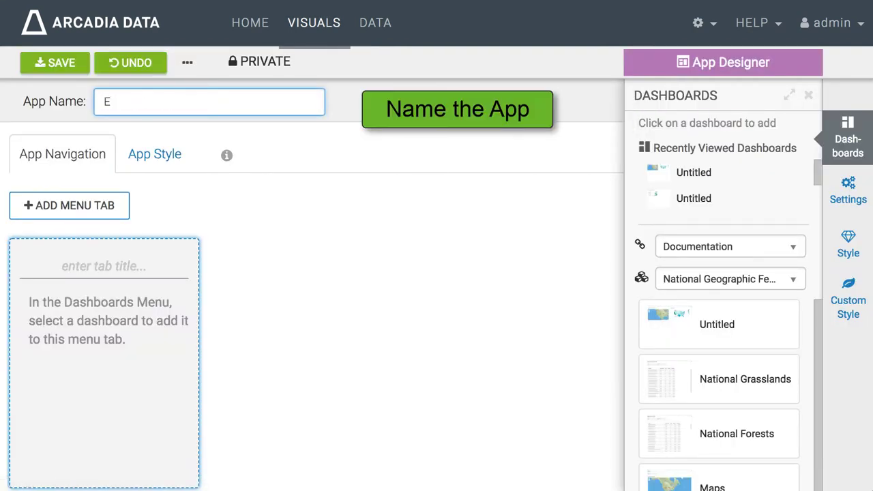
text(ploring National Parks)
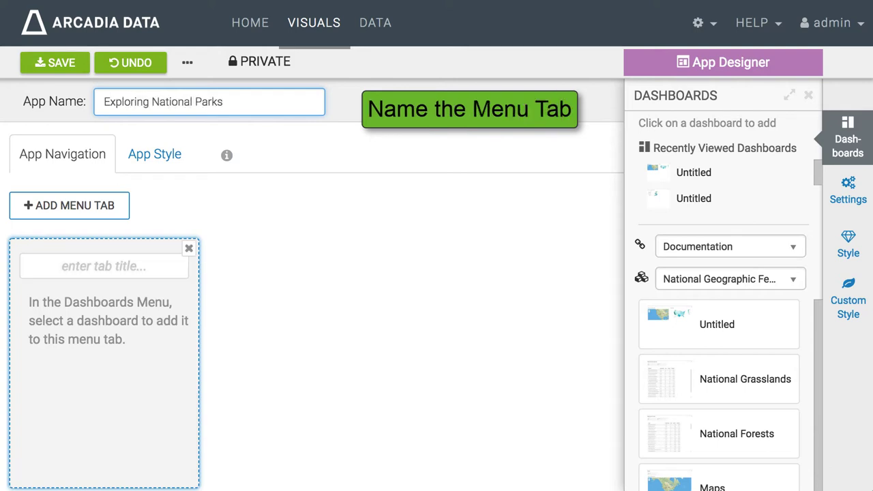
- Title the app's first menu tab All National Parks
click(104, 266)
text(All National)
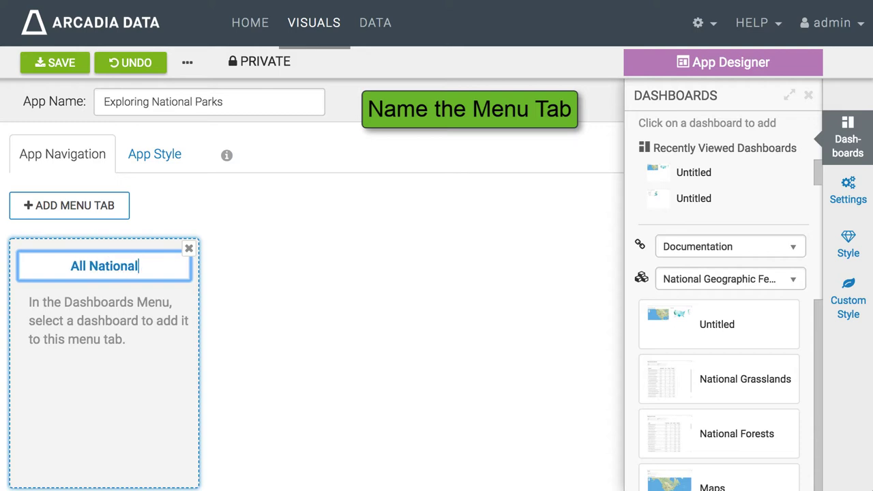
text( Parks)
key(Return)
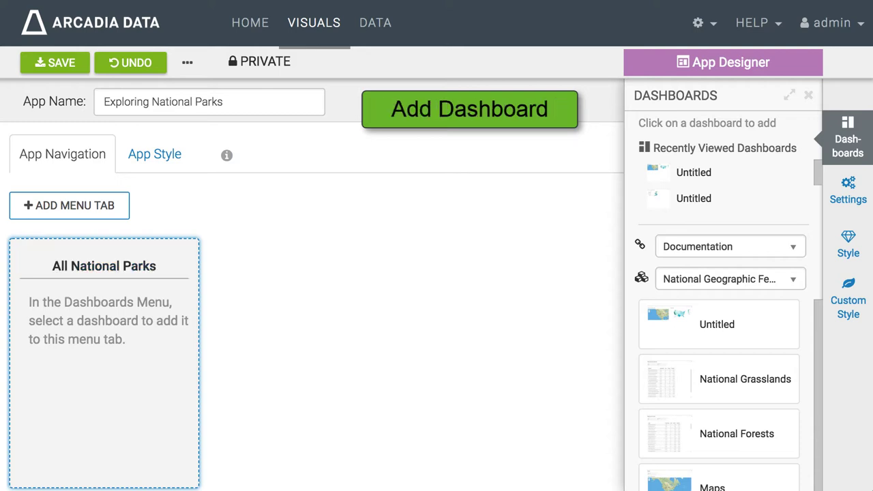
- Add the National Parks dashboard from the National Parks dataset to the All National Parks tab and save the app
scroll(719, 396, down, 1)
click(730, 279)
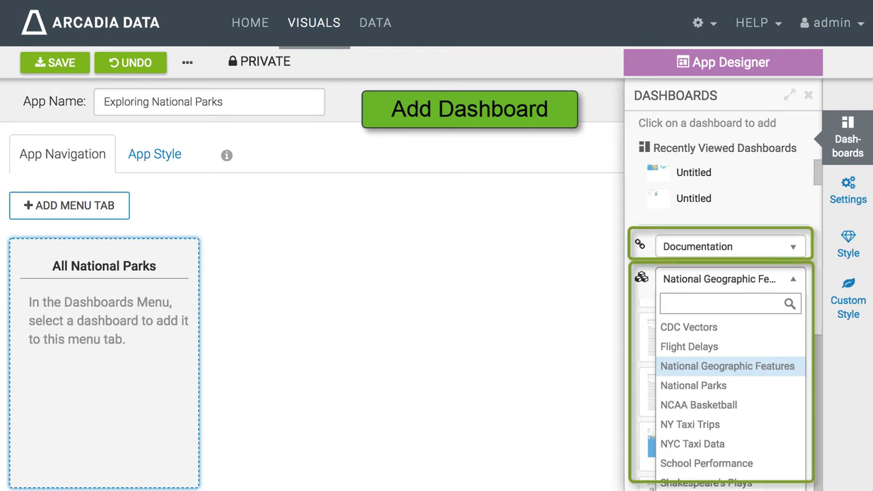
click(693, 386)
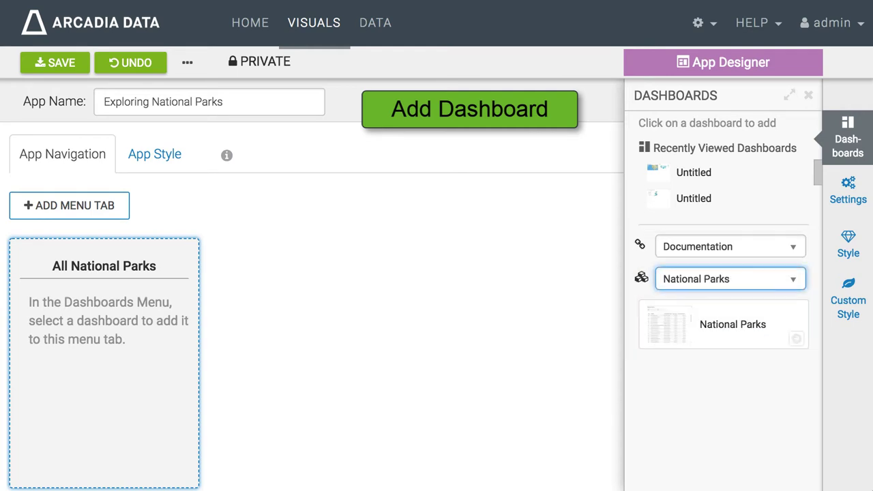
click(732, 324)
scroll(307, 273, down, 1)
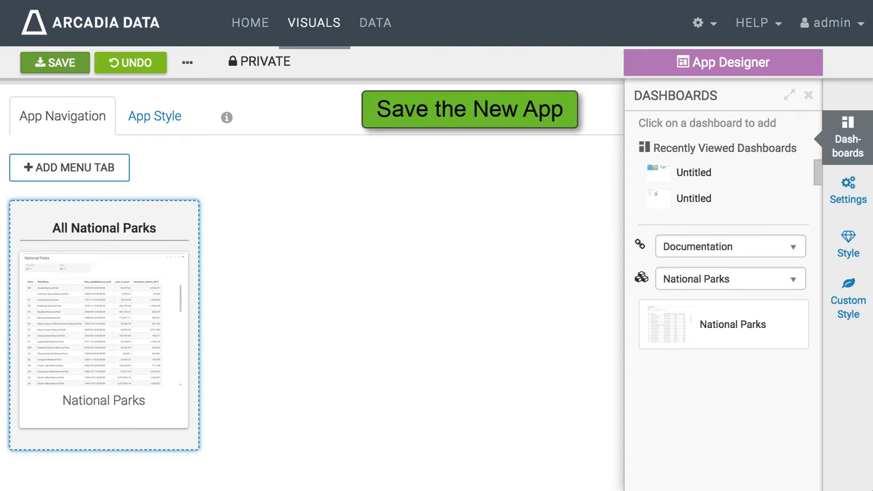
click(55, 62)
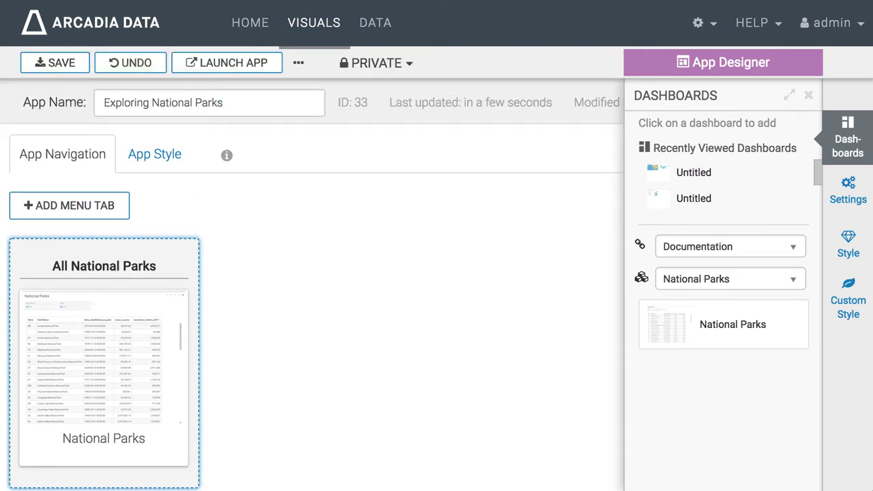
click(808, 95)
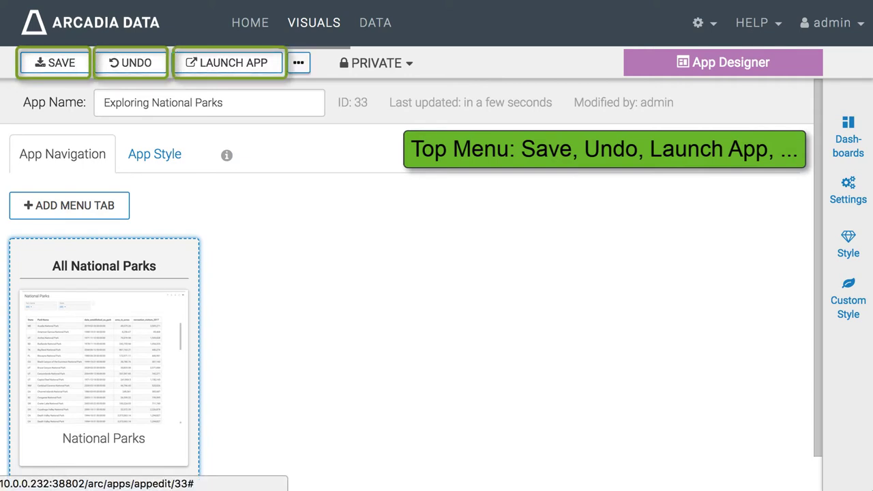
click(298, 62)
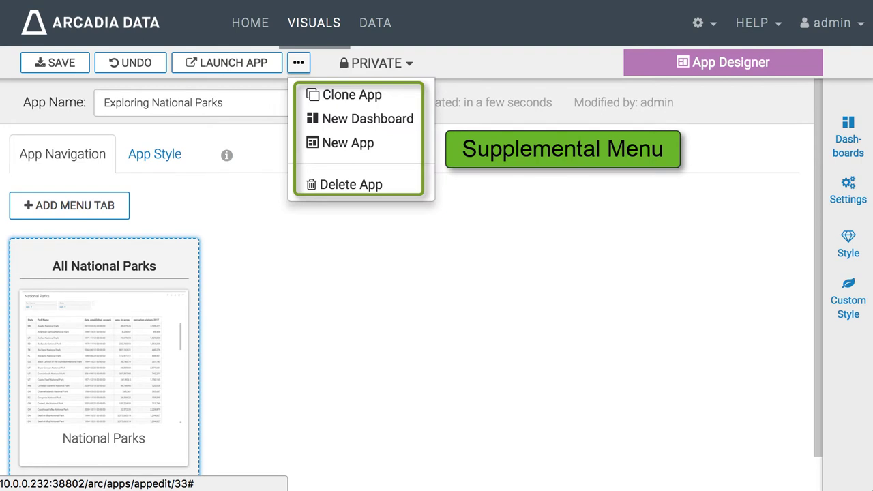
click(436, 25)
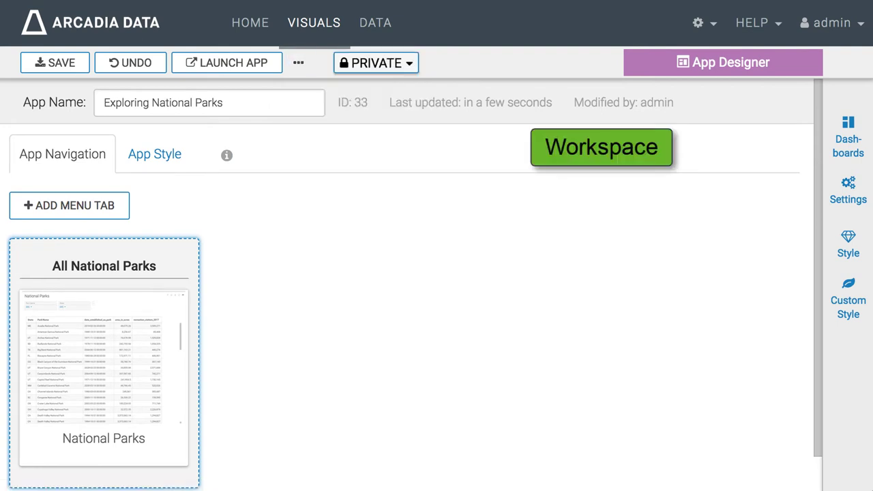
click(375, 62)
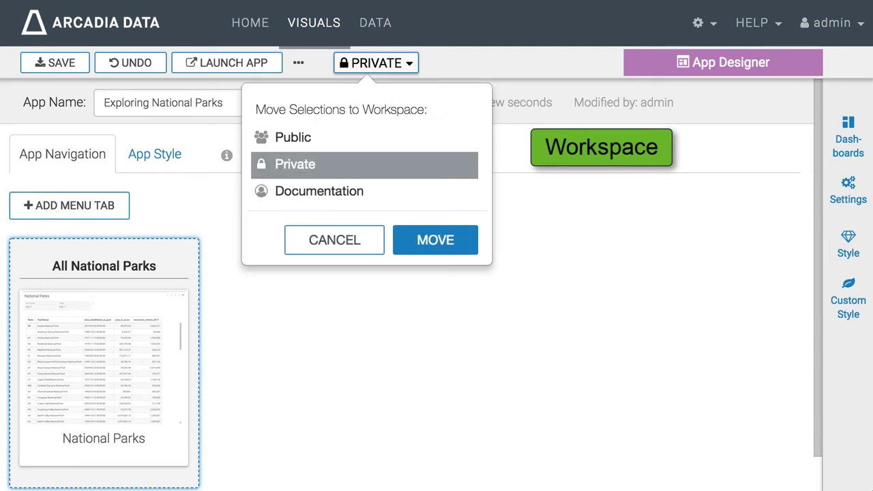
click(334, 240)
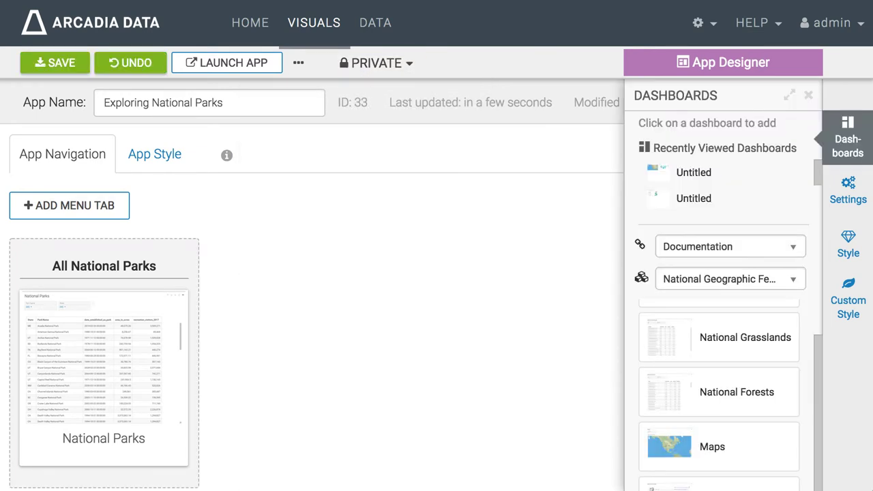
- Add a second menu tab titled Grasslands and put the National Grasslands dashboard in it
click(70, 205)
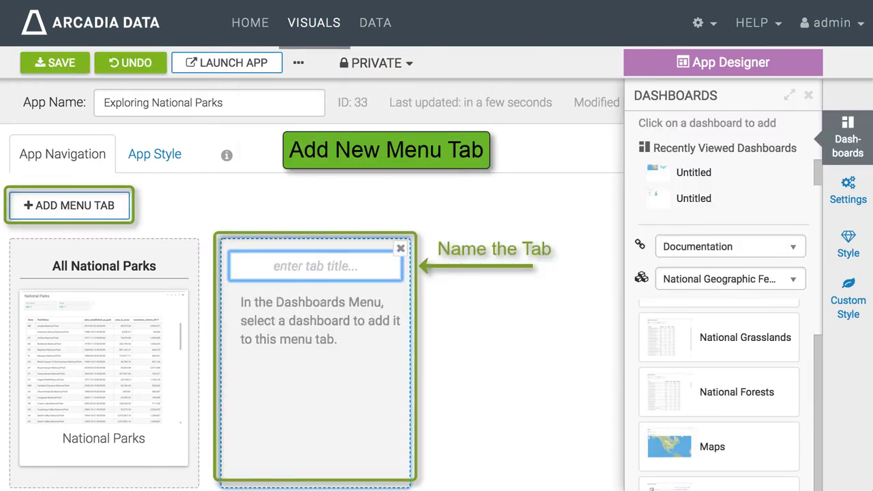
text(Grasslands)
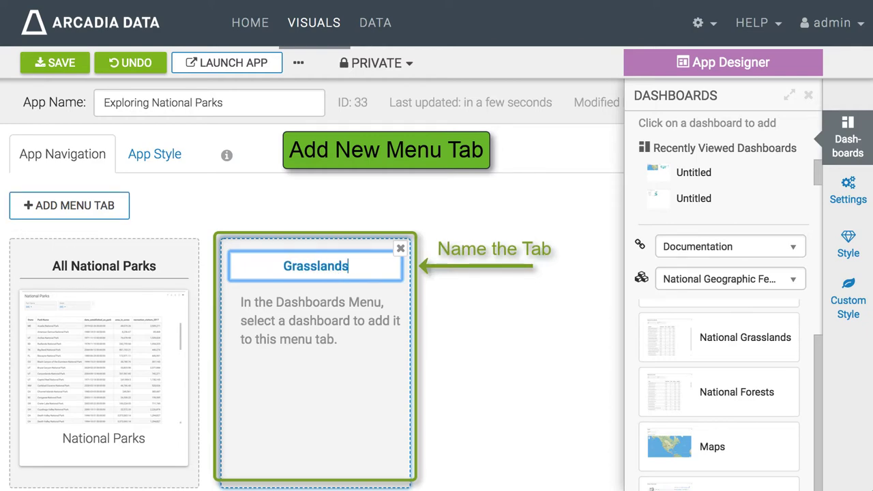
click(719, 338)
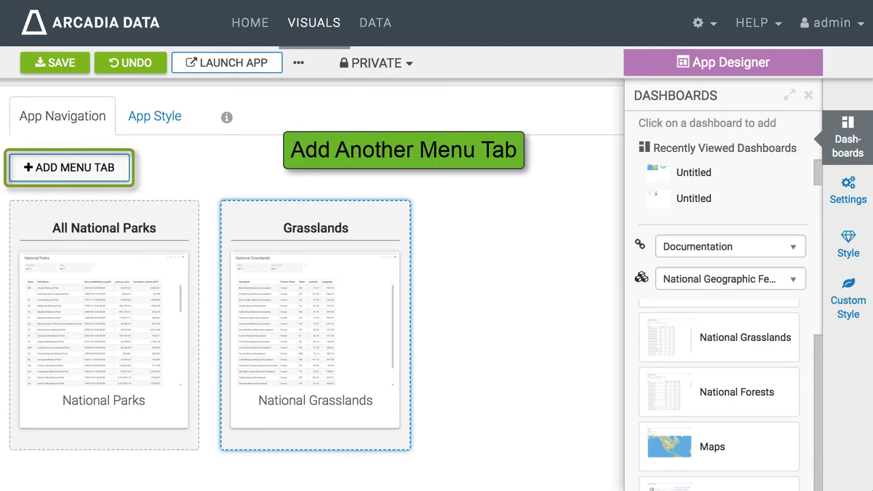
- Add a third menu tab titled Forests and put the National Forests dashboard in it
click(70, 168)
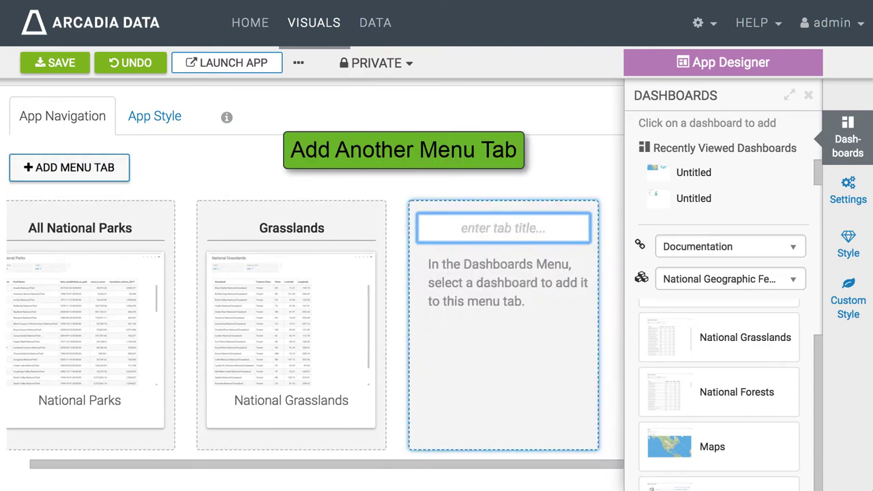
text(For)
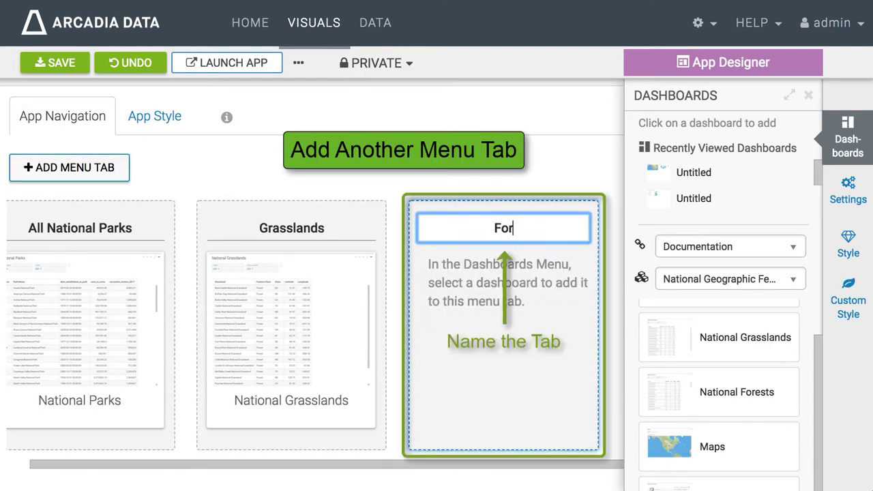
text(ests)
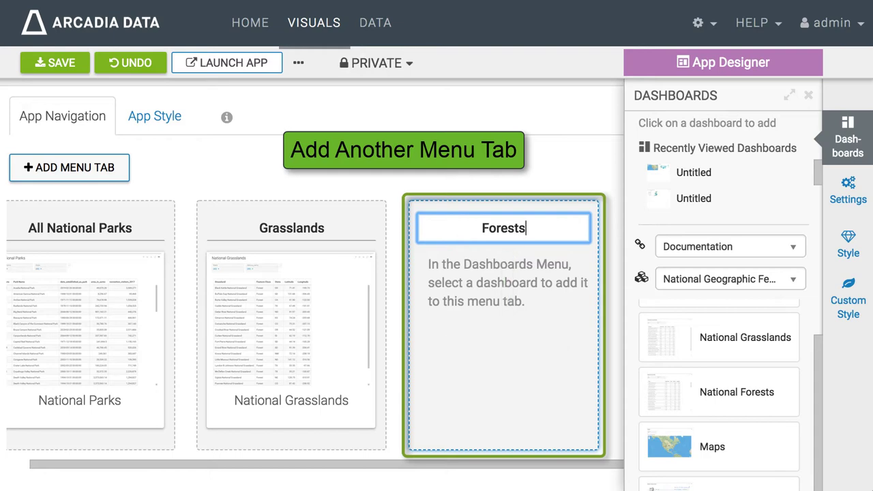
click(719, 392)
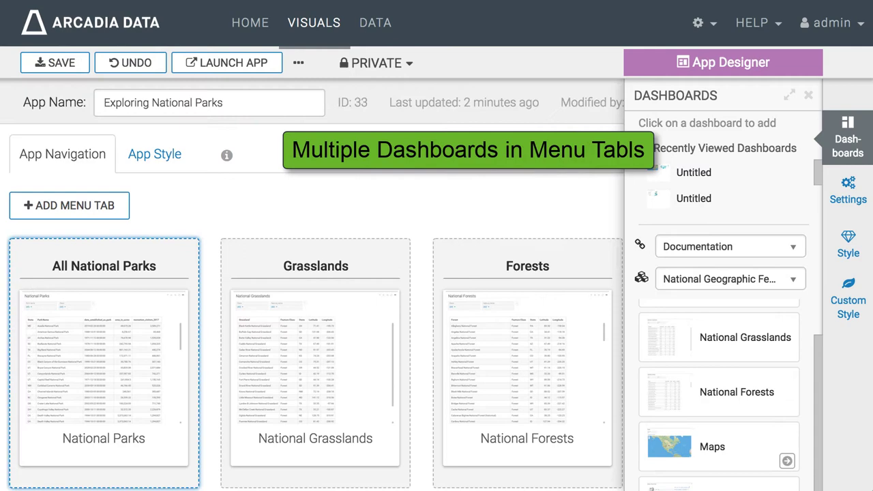
- Add the Maps dashboard to the All National Parks tab and move it into the Grasslands tab
mouse_move(736, 447)
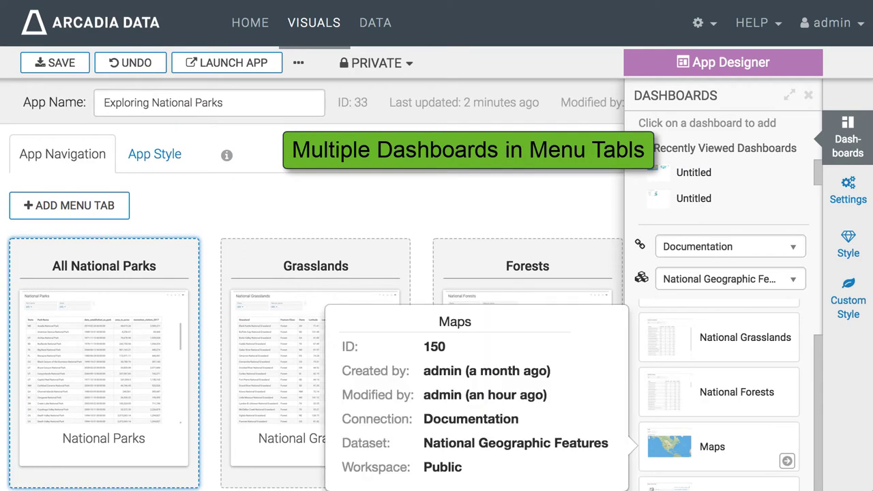
click(718, 447)
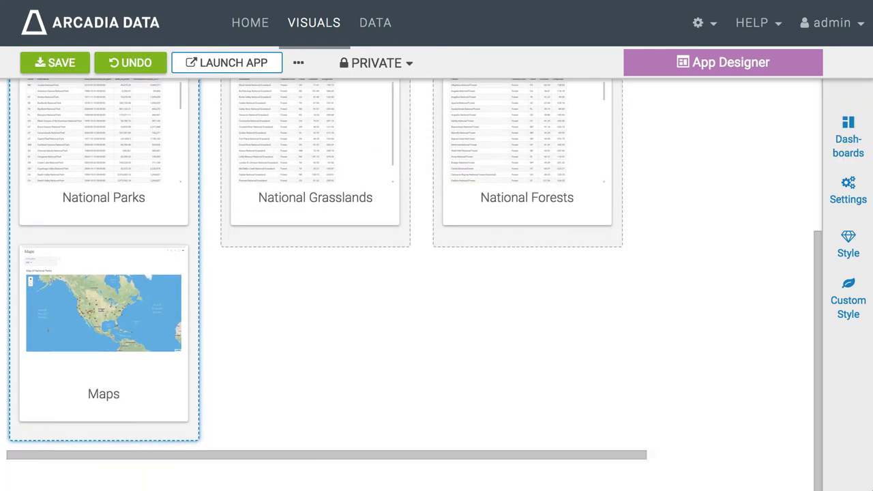
scroll(470, 298, up, 2)
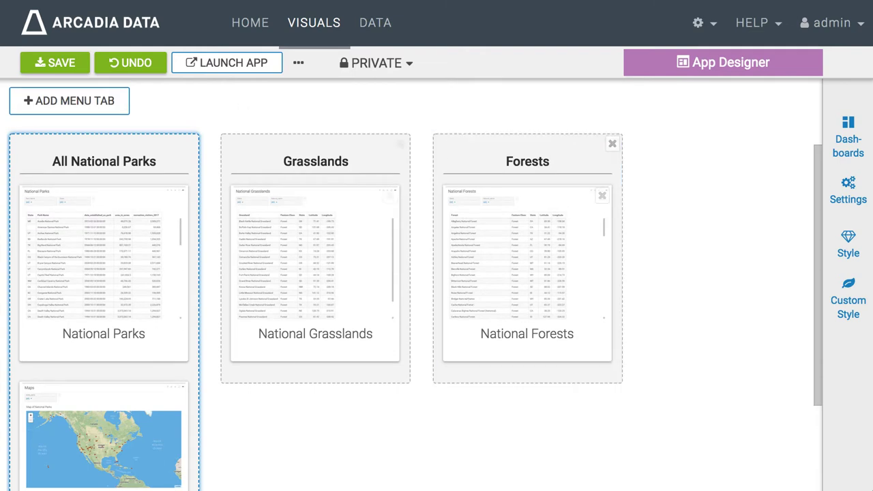
drag(101, 436, 312, 300)
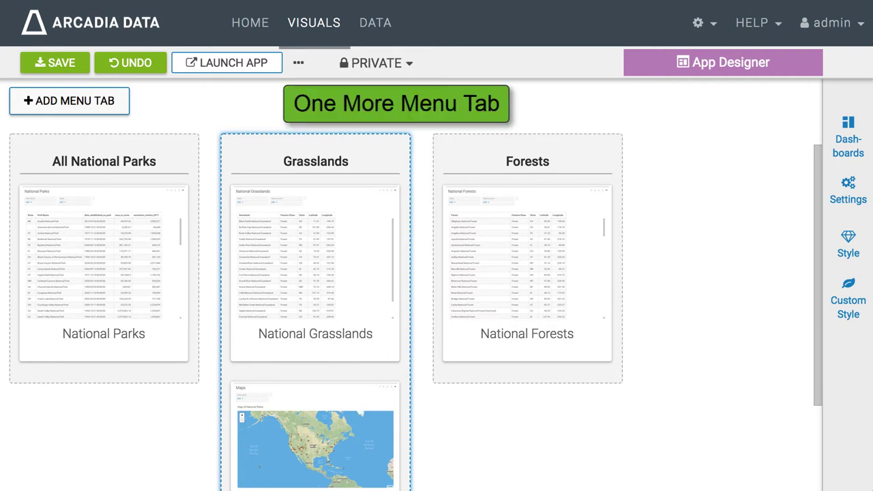
- Add a fourth menu tab titled Maps and put the Maps dashboard in it
click(69, 101)
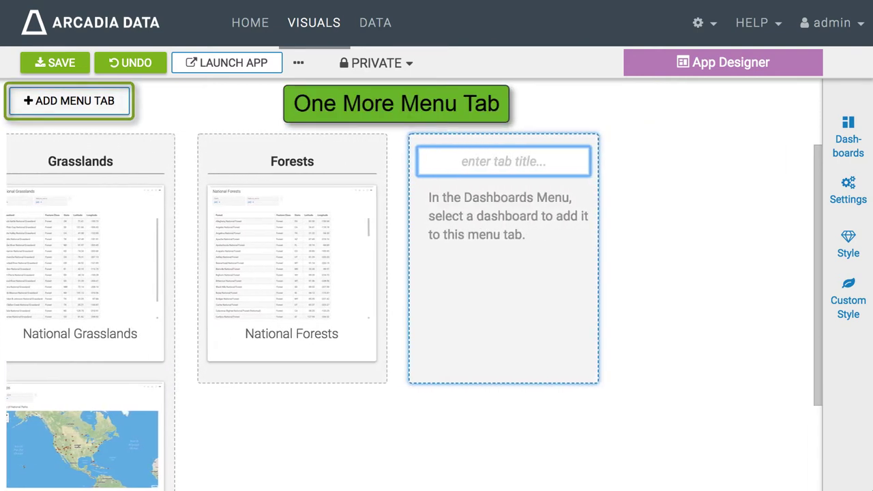
text(Maps)
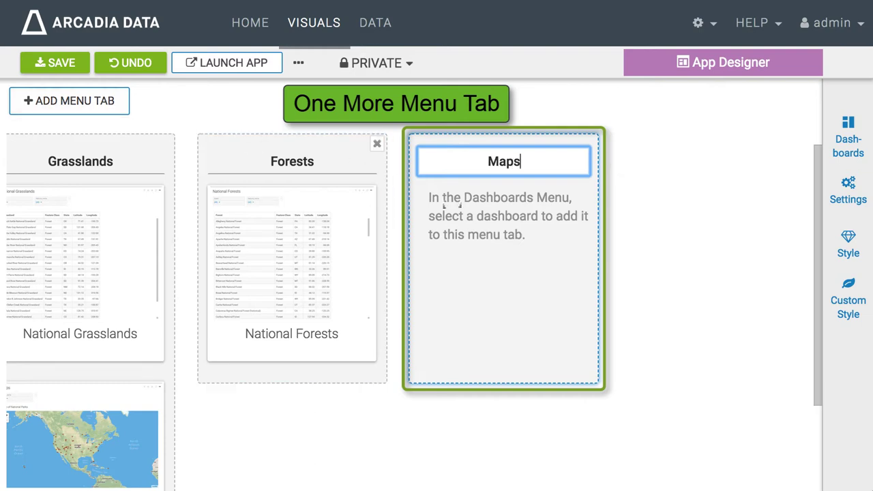
click(847, 140)
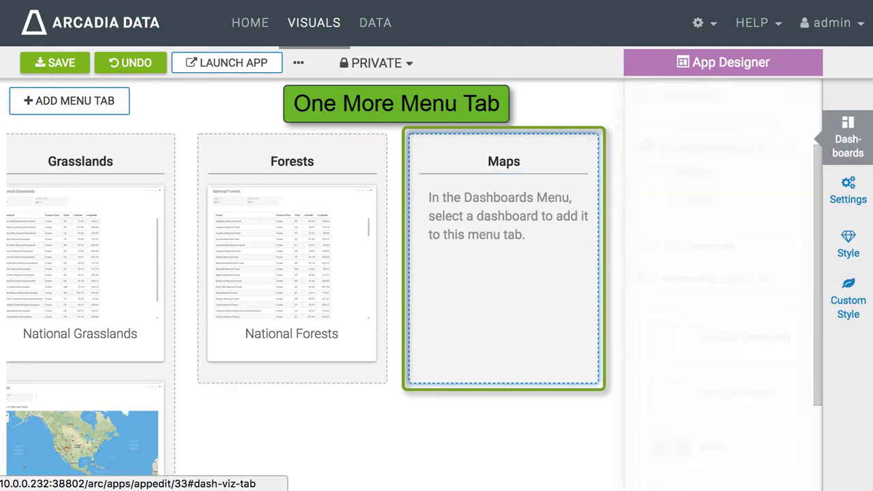
click(786, 461)
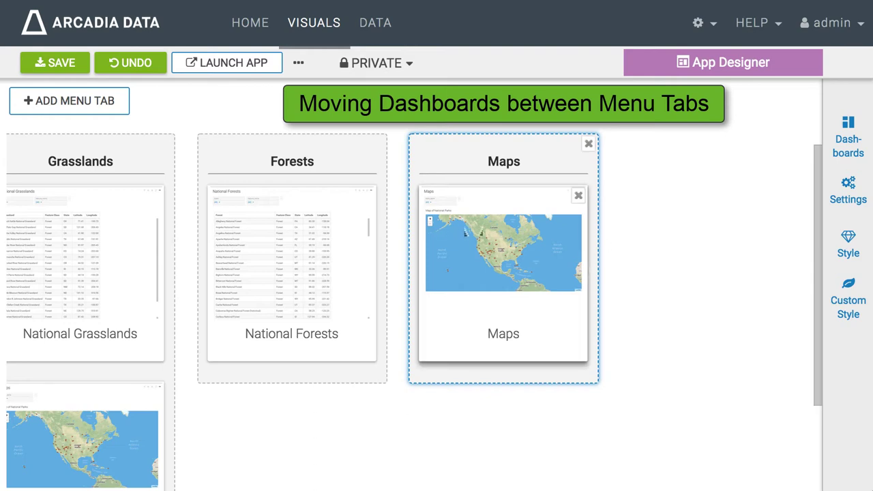
- Reorder the menu tabs so that Maps comes first, ahead of All National Parks, and save the app
drag(503, 273, 148, 347)
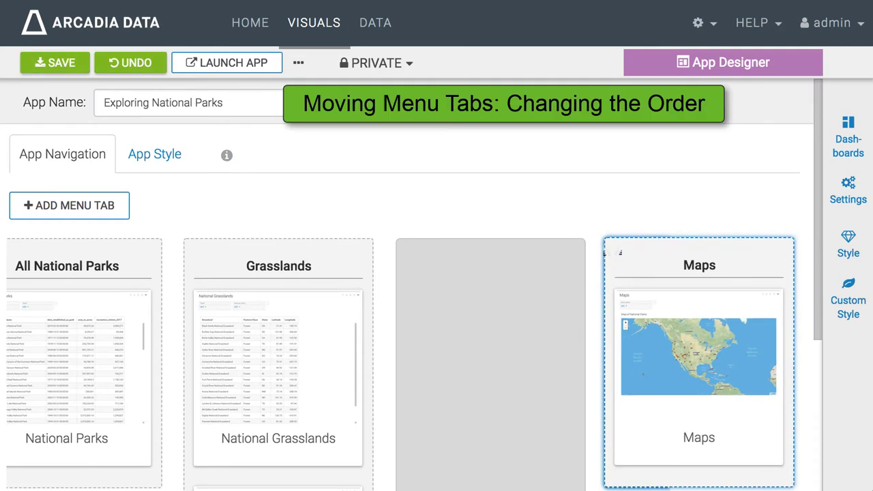
drag(612, 252, 31, 255)
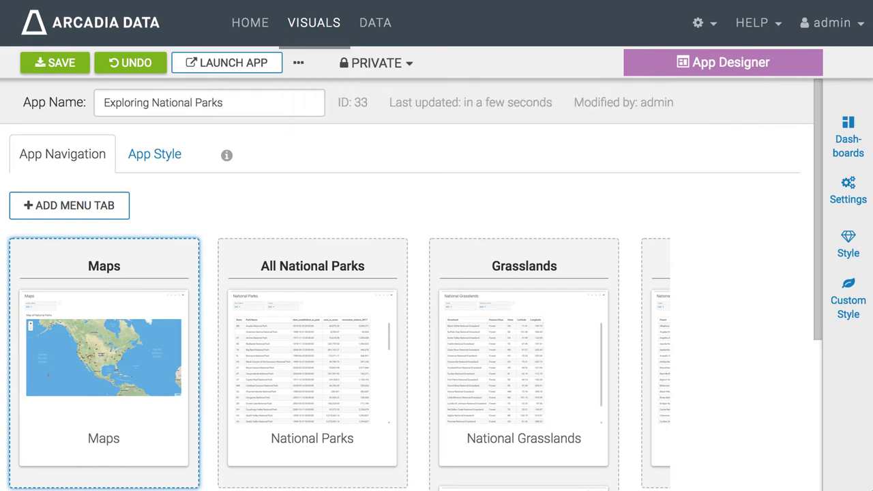
click(62, 62)
- Clone the app and rename the copy National Parks
click(298, 62)
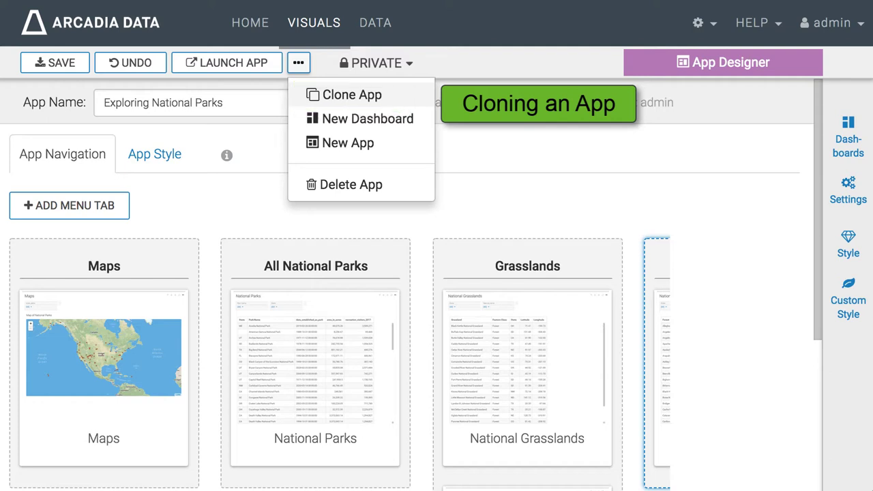
click(352, 94)
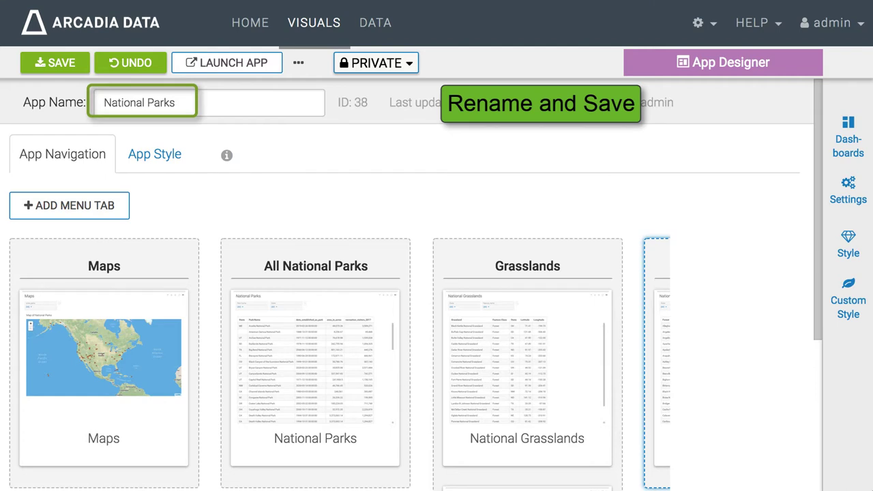
- Move the National Parks app from the Private to the Public workspace and save it
click(376, 63)
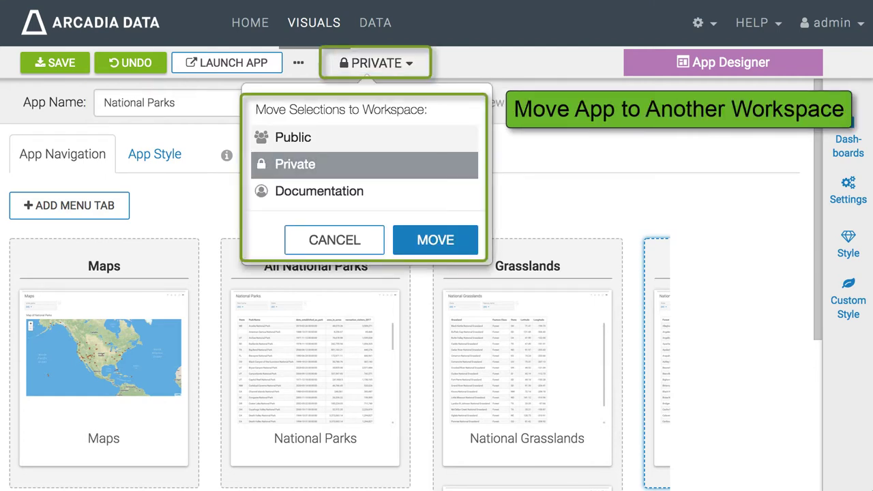
click(293, 137)
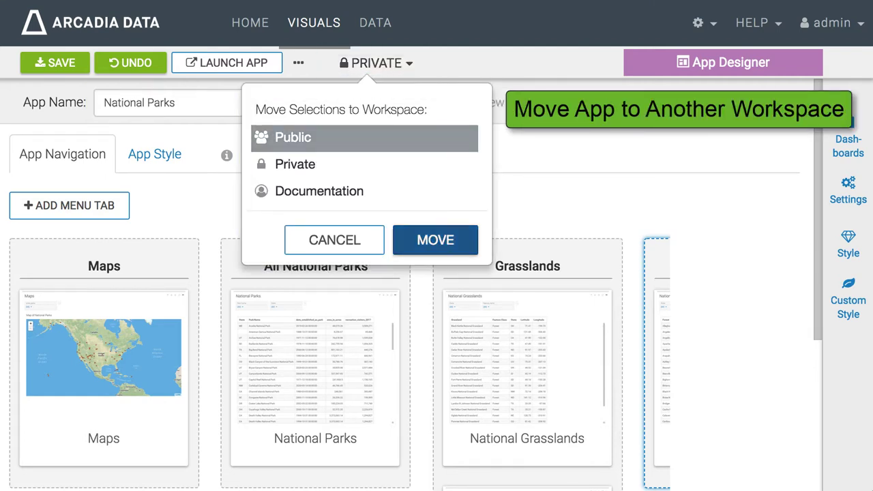
click(435, 239)
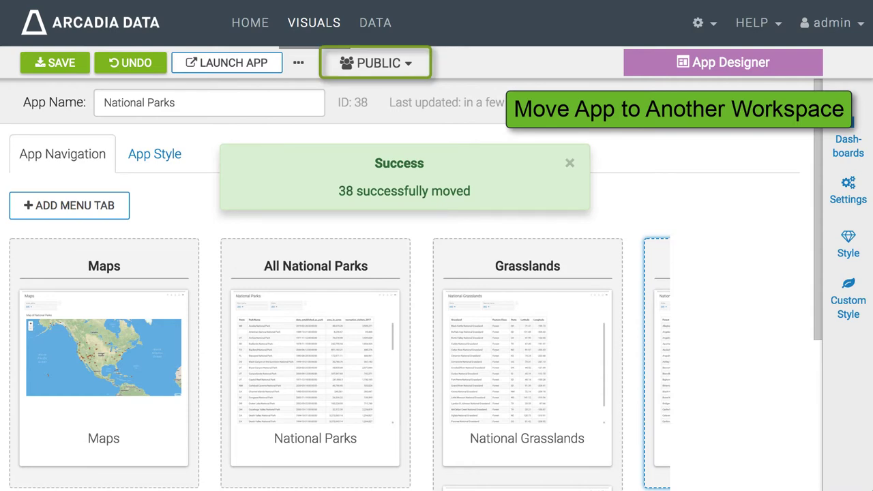
click(56, 63)
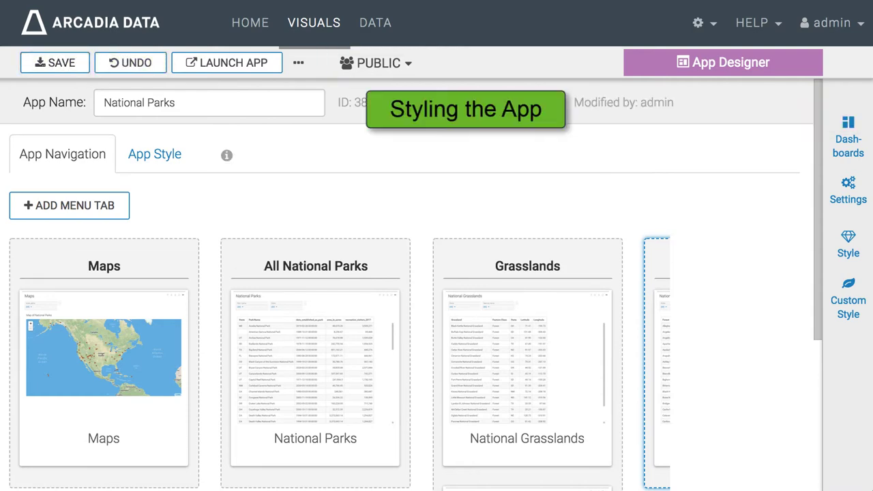
- Set the app's custom logo to the static asset image URL ending in reports/staticasset/raw/4.png and save
click(154, 154)
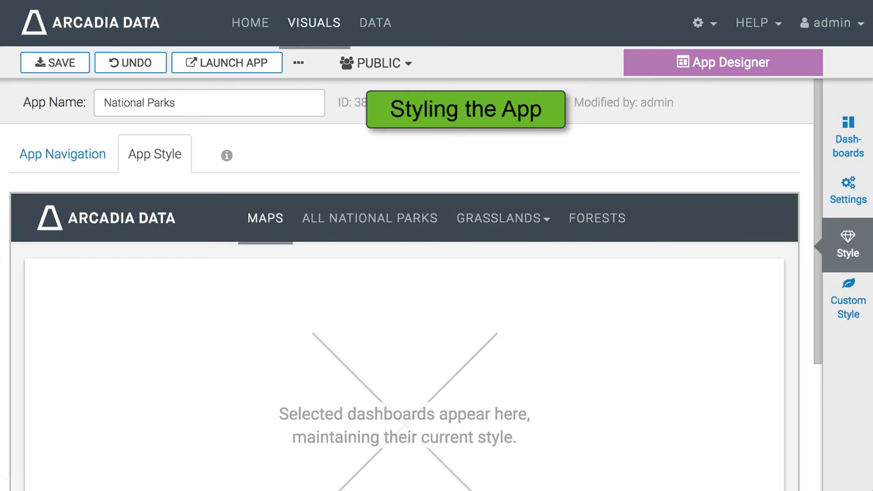
click(847, 244)
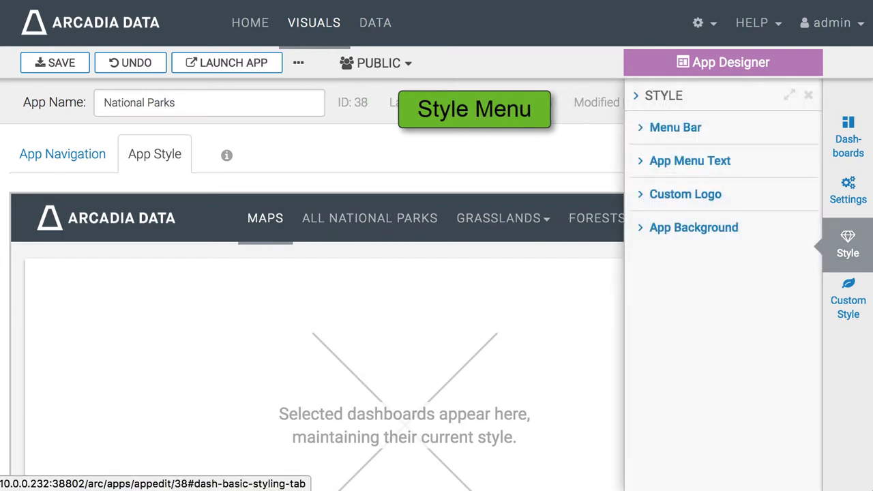
click(684, 194)
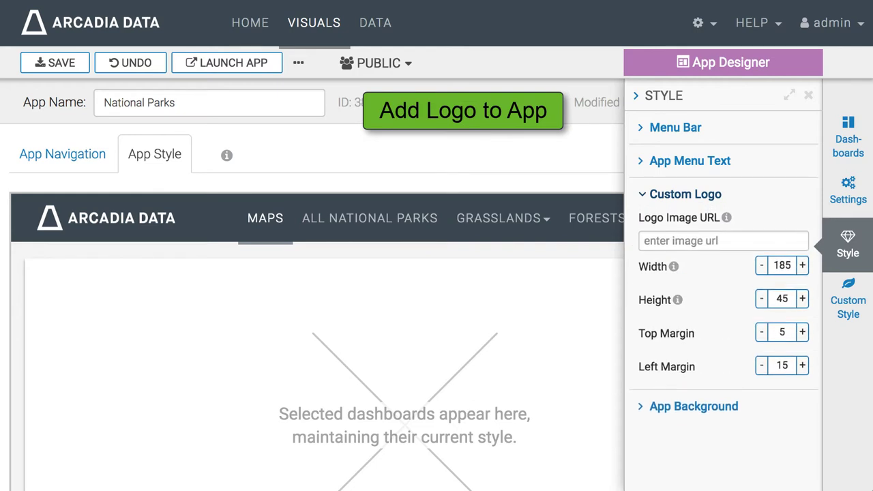
click(723, 241)
key(ctrl+v)
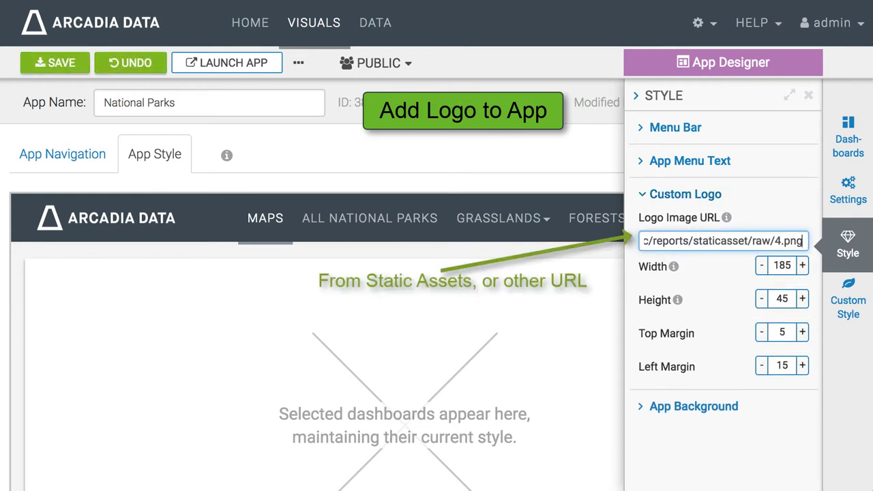
click(55, 63)
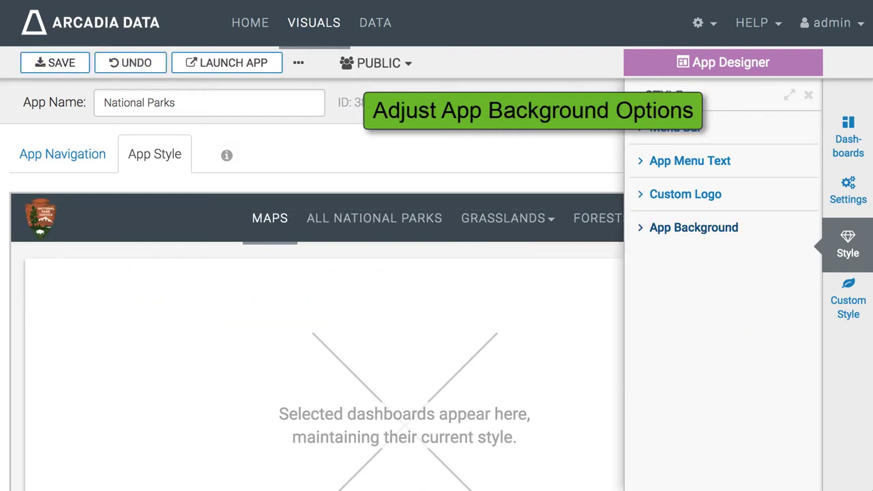
- Set the app background color to white (#ffffff) and hide the dashboard drop shadow
click(693, 227)
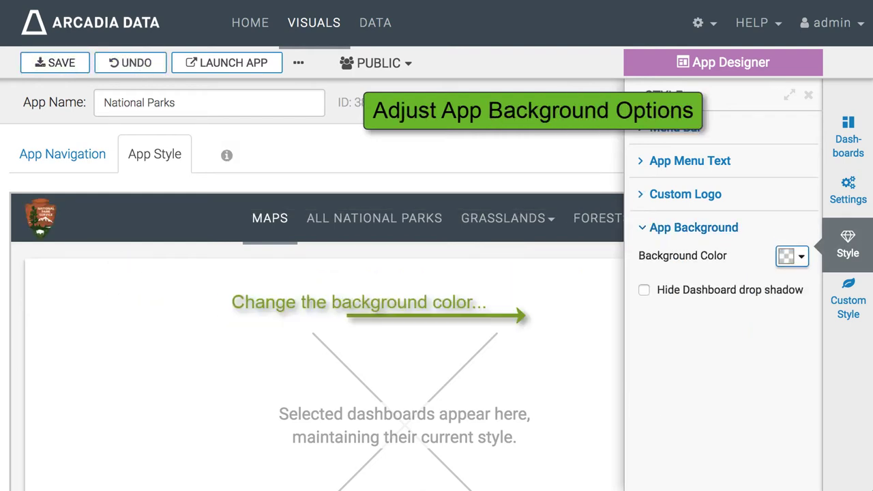
click(791, 257)
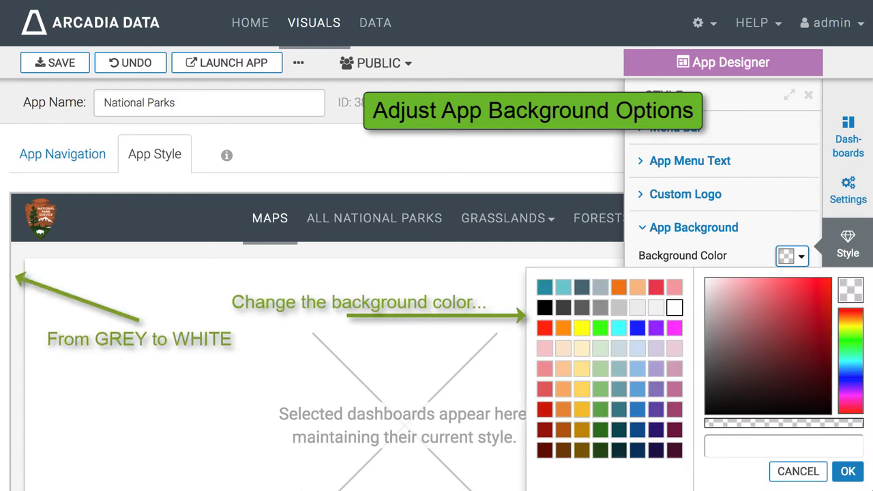
click(674, 308)
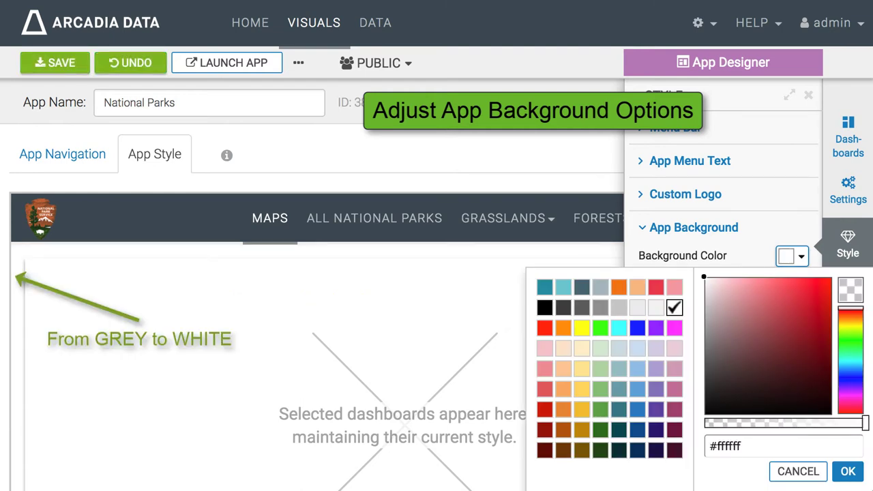
click(848, 471)
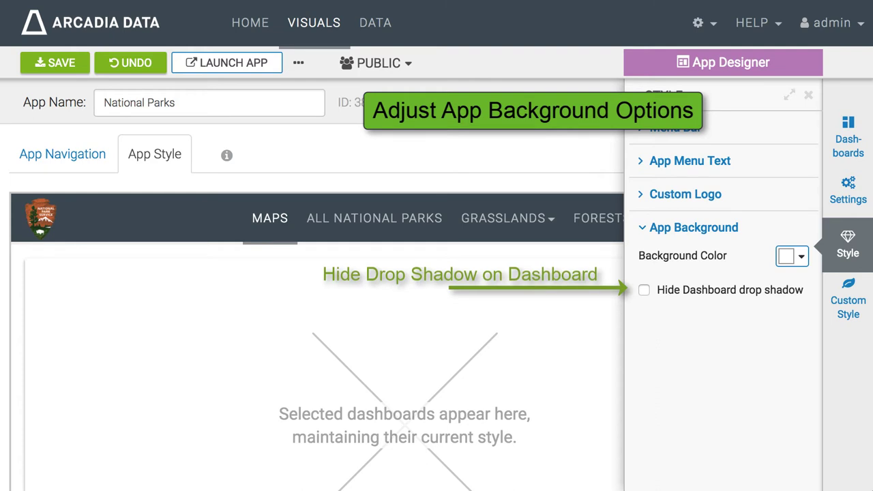
click(644, 290)
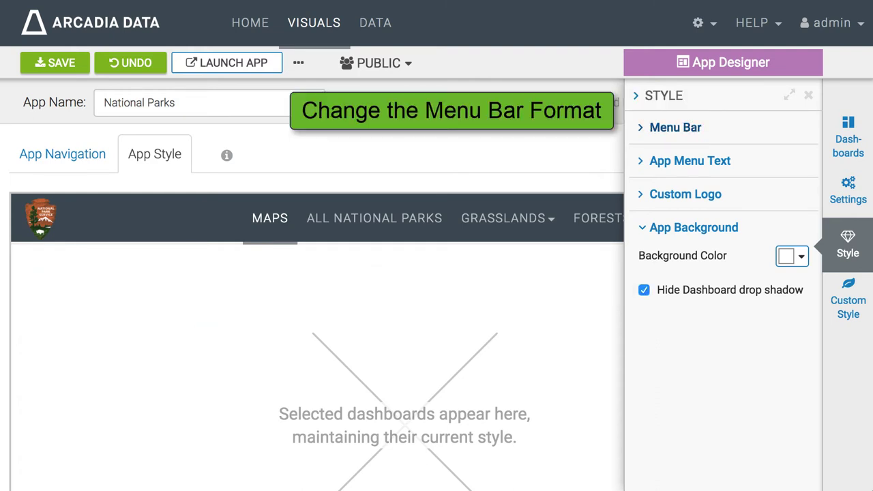
- Change the menu bar's background color to black (#000000)
click(675, 128)
click(792, 193)
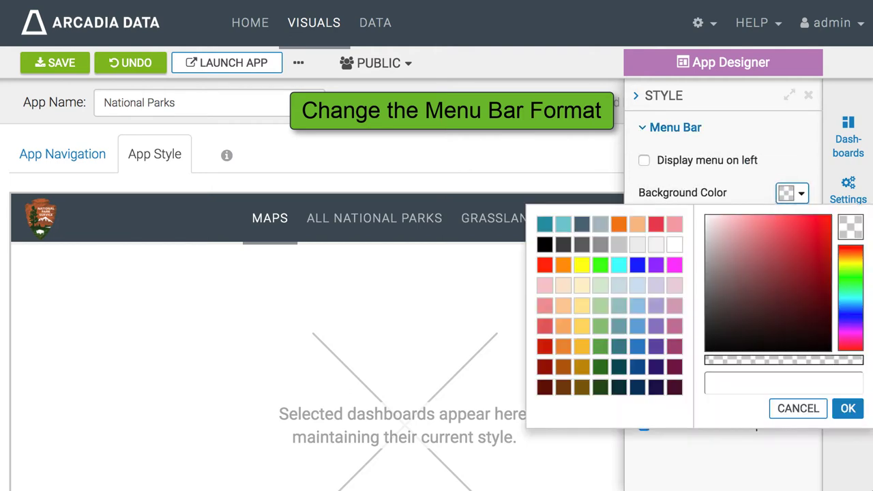
click(544, 244)
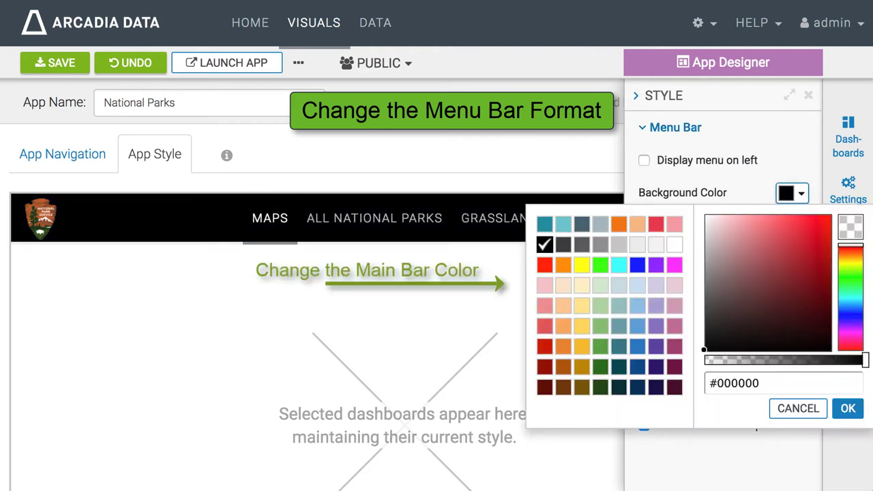
click(847, 408)
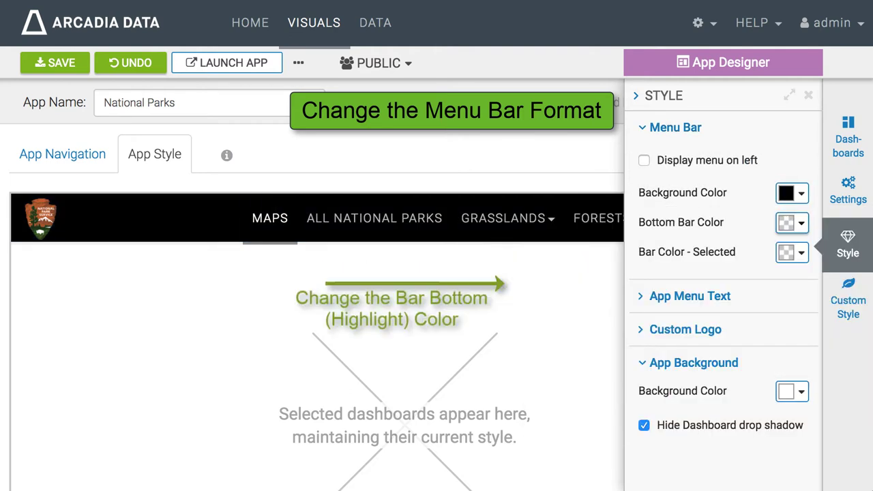
- Set the menu's bottom bar color to dark orange (#b45f06) and the selected bar color to green
click(792, 222)
click(563, 396)
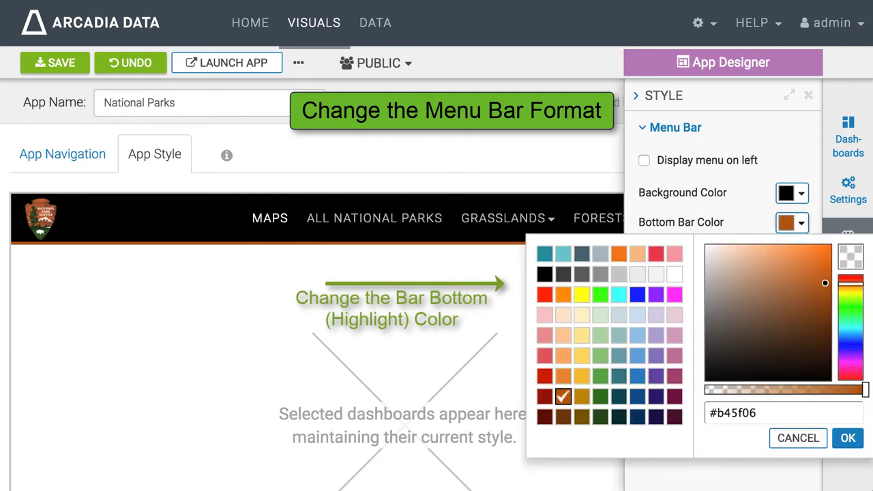
click(847, 437)
click(792, 252)
click(600, 385)
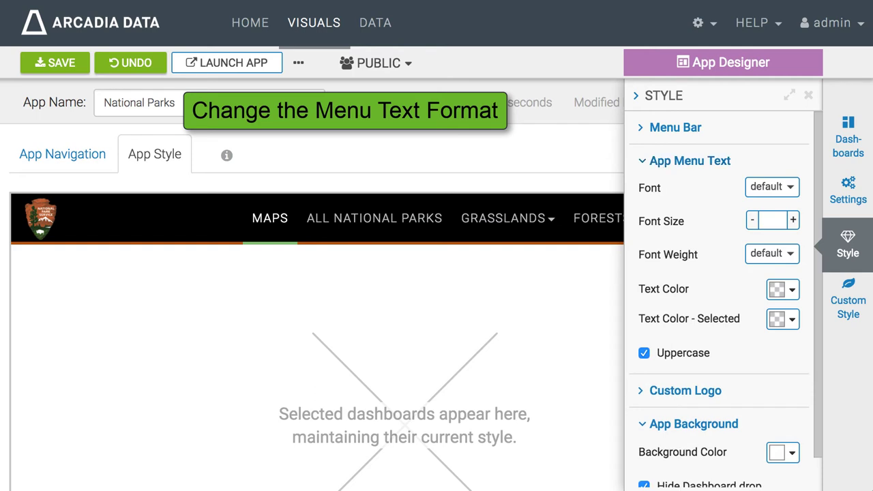
- Format the app menu text in Roboto with font size 16 and Normal weight
click(771, 187)
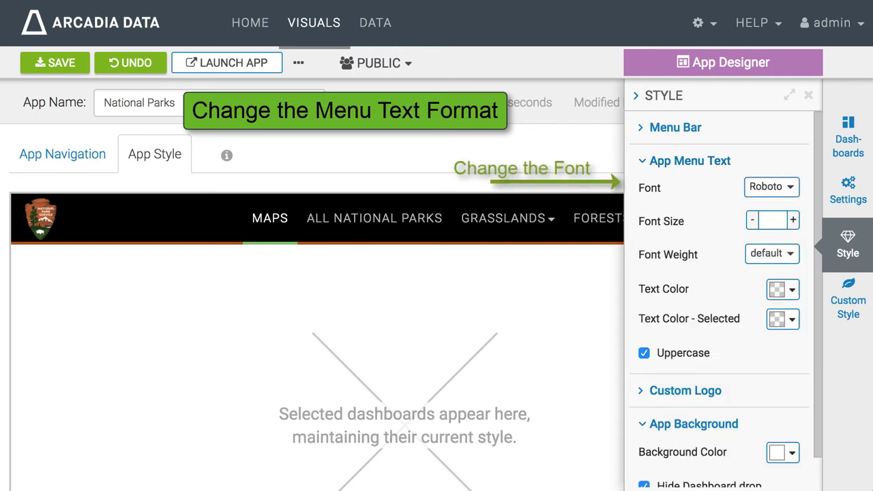
click(773, 220)
text(16)
click(772, 253)
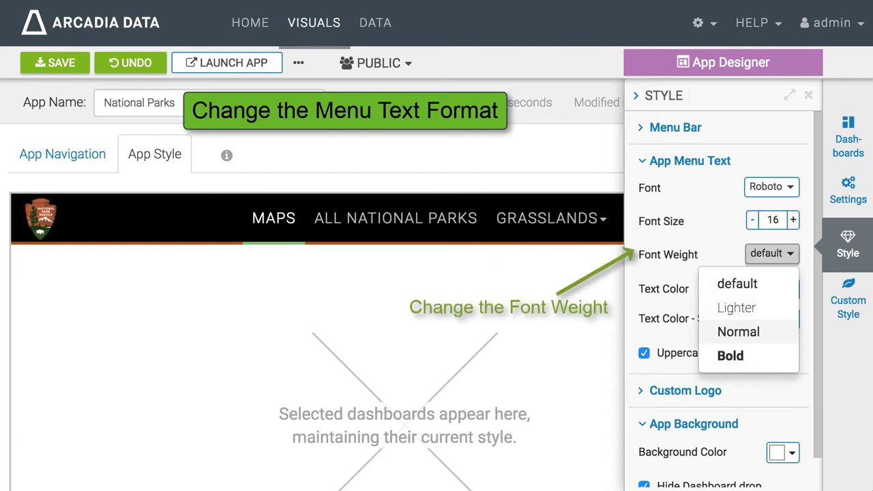
click(738, 332)
- Set the menu text color to white (#ffffff) and the selected text color to light green (#b6d7a8)
click(783, 290)
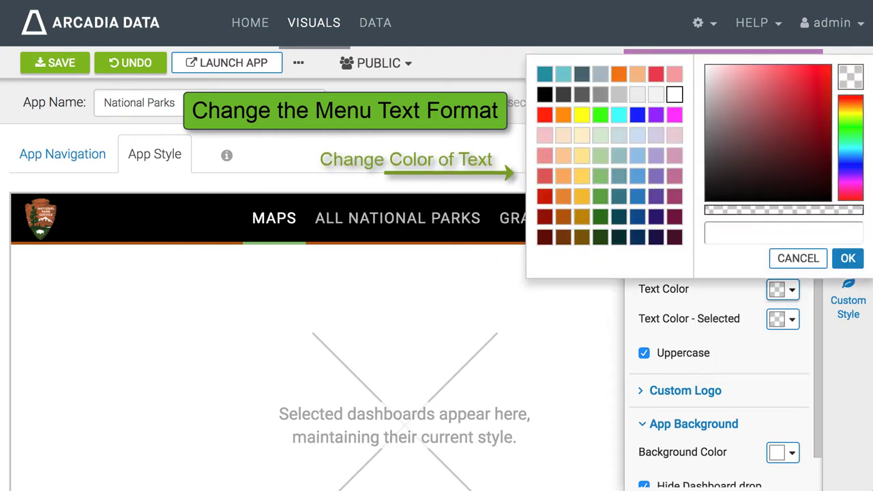
click(674, 94)
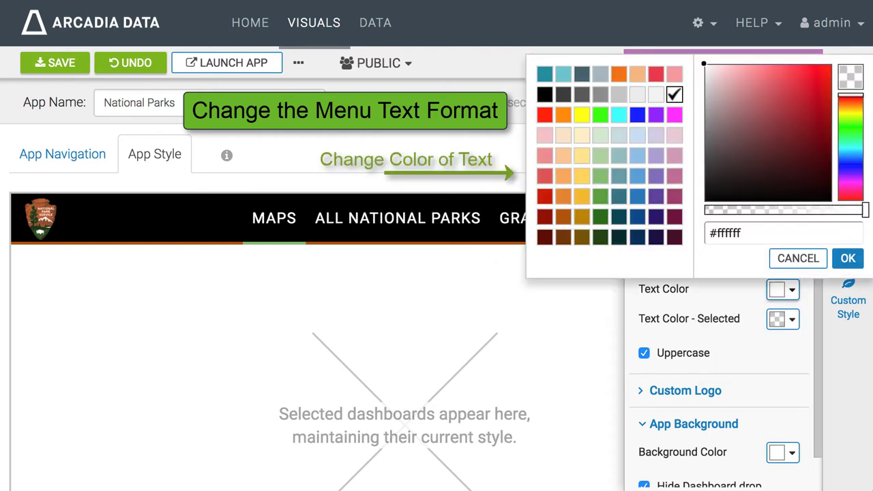
click(848, 258)
click(782, 319)
click(600, 185)
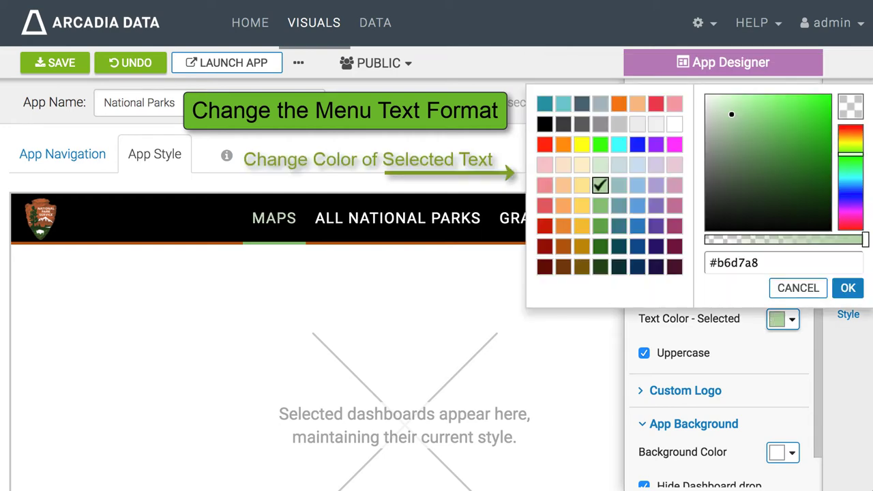
click(848, 288)
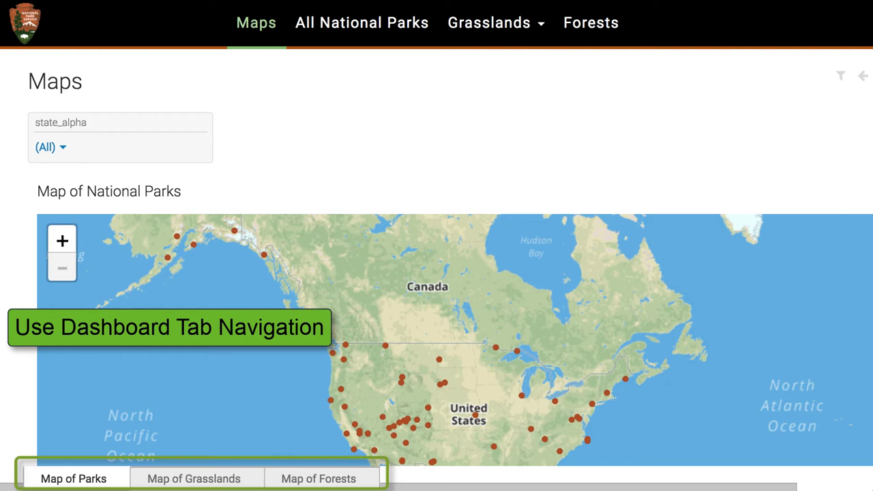
- Browse the launched app's grasslands and forests maps, the All National Parks list and wiki, and both dashboards under Grasslands
click(194, 479)
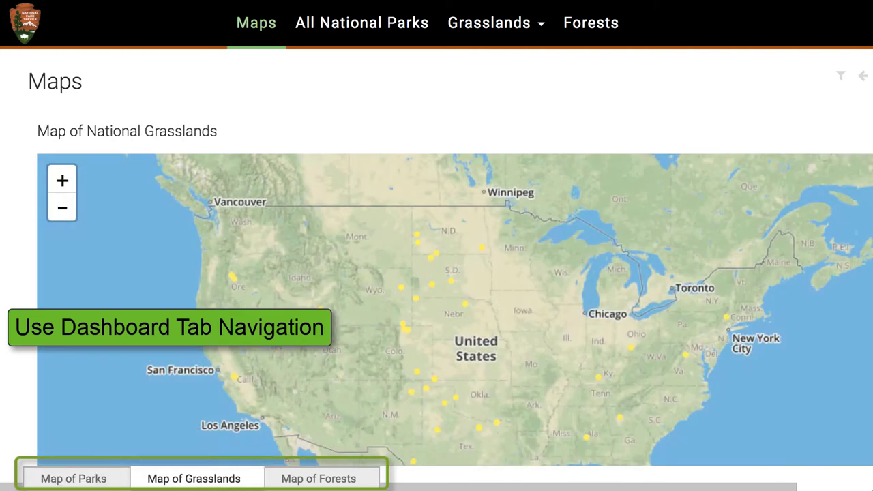
click(319, 479)
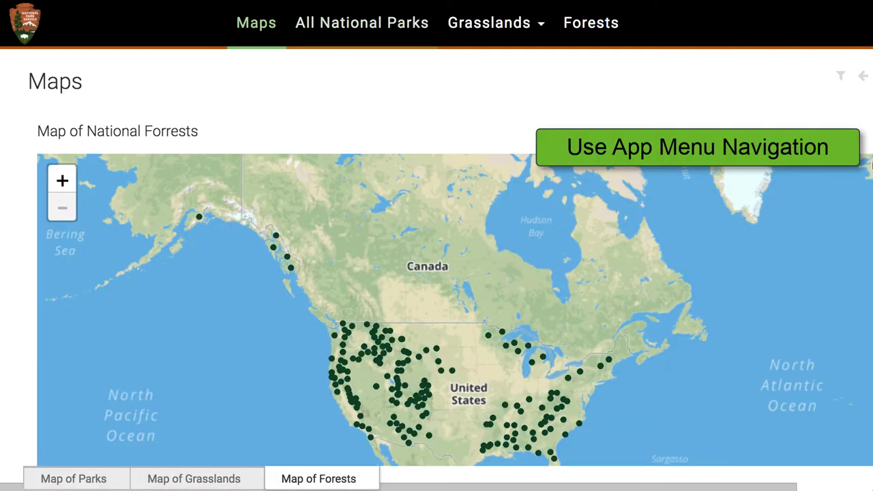
click(361, 22)
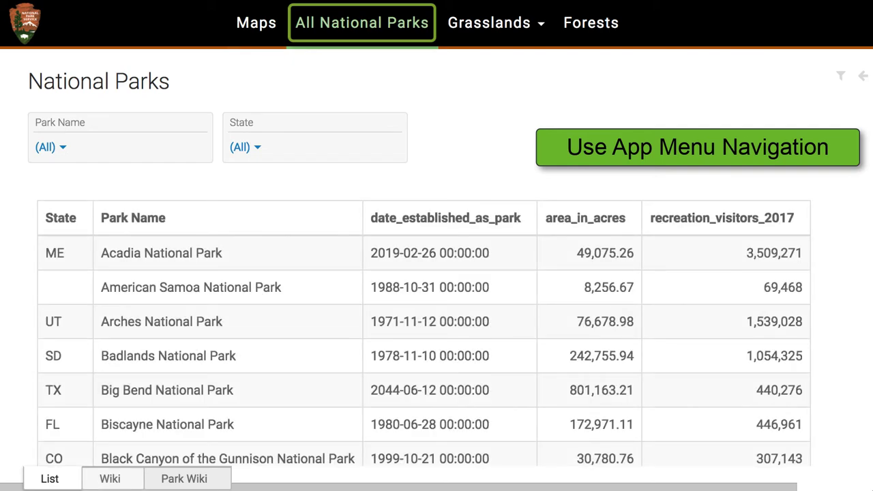
click(110, 478)
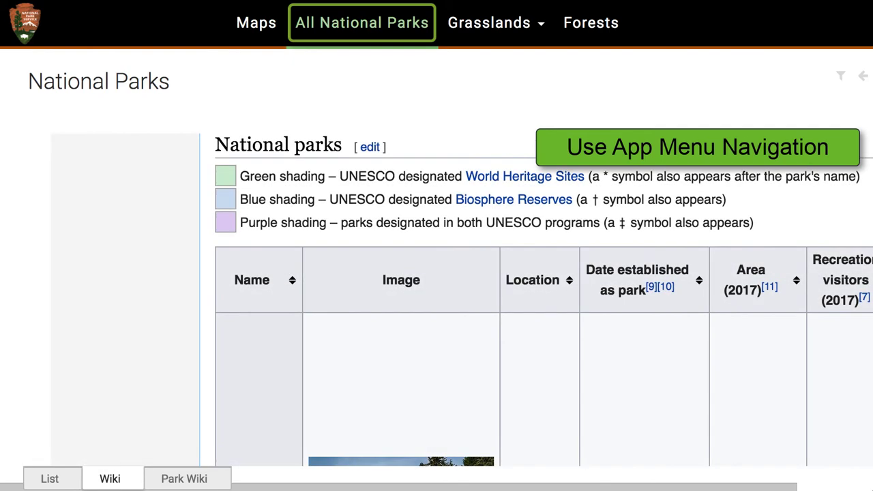
click(489, 23)
click(524, 66)
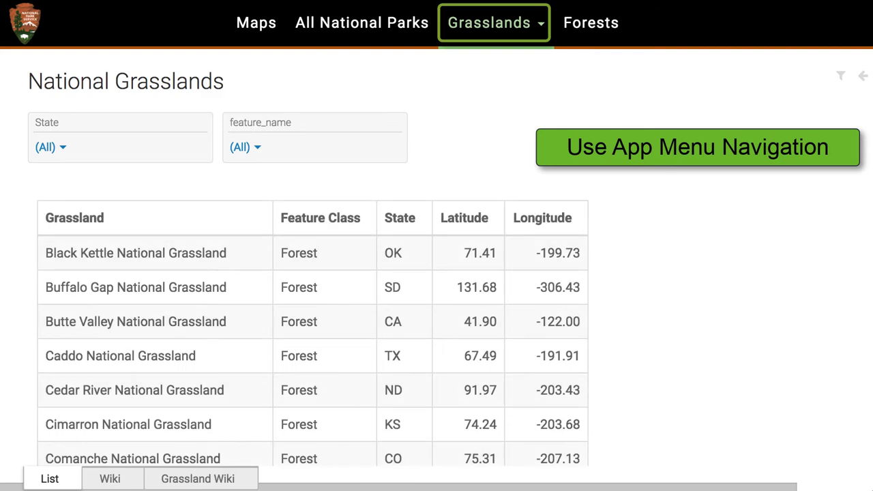
click(489, 23)
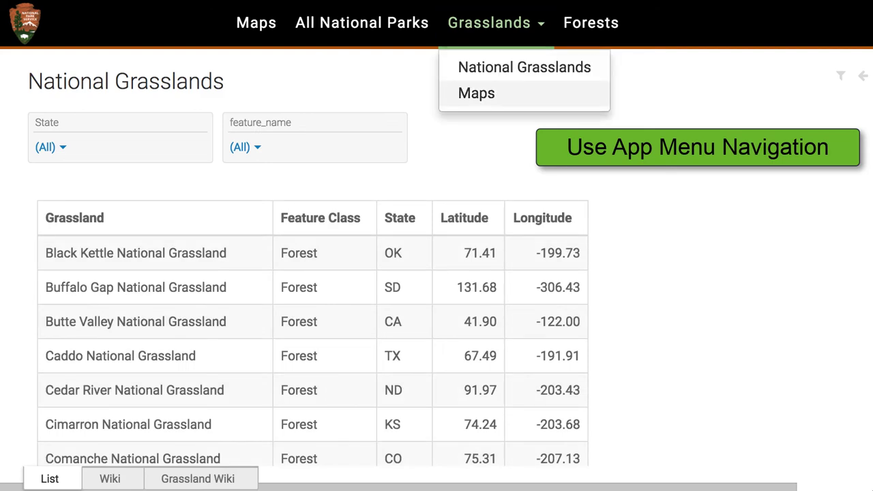
click(475, 93)
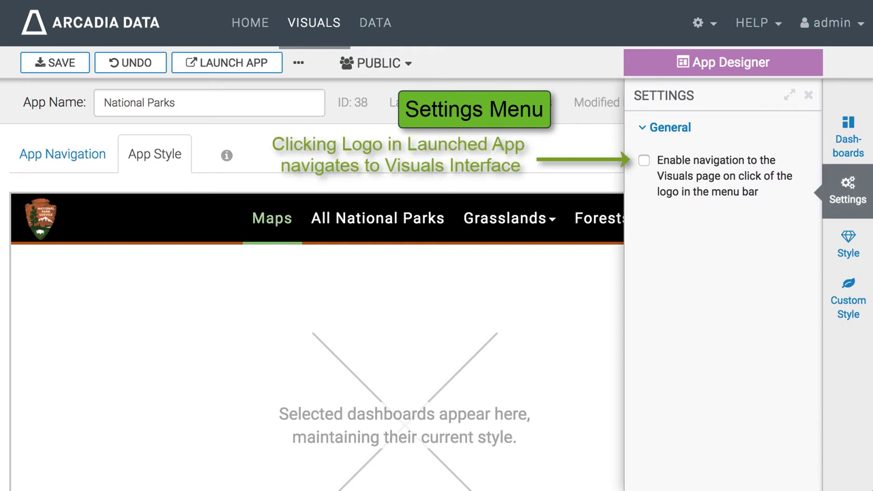
- Enable navigation to the Visuals page through the menu bar logo and display the app menu on the left
click(643, 161)
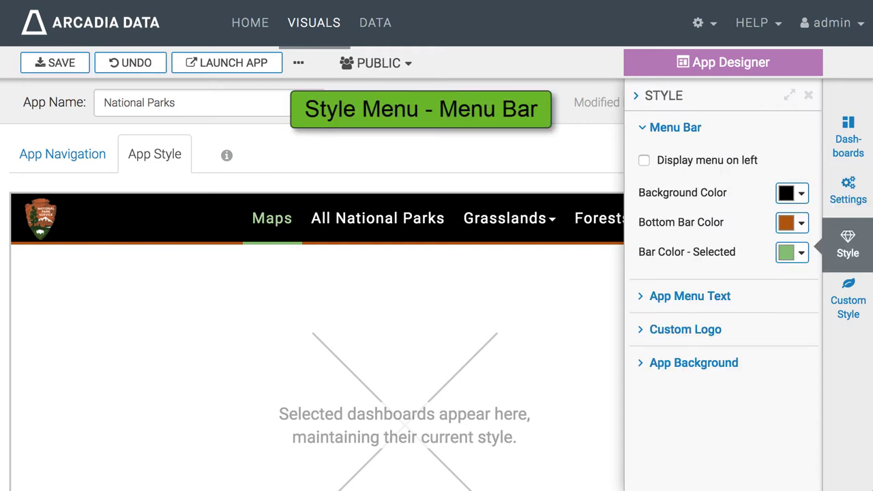
click(643, 160)
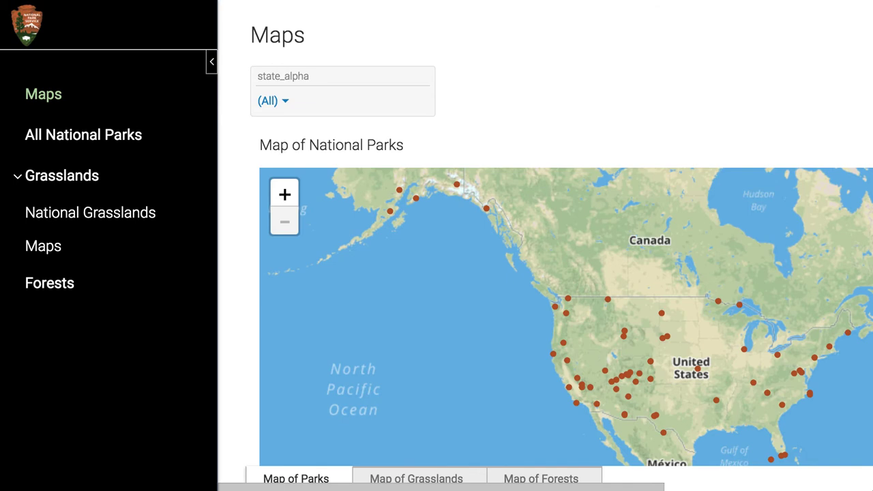
- Test the launched app's side menu by collapsing and expanding Grasslands and viewing All National Parks and National Grasslands
click(18, 176)
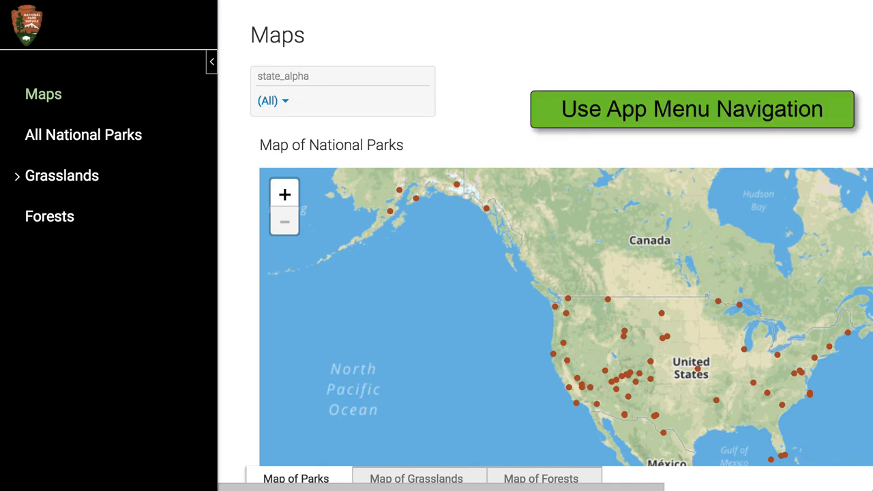
click(83, 135)
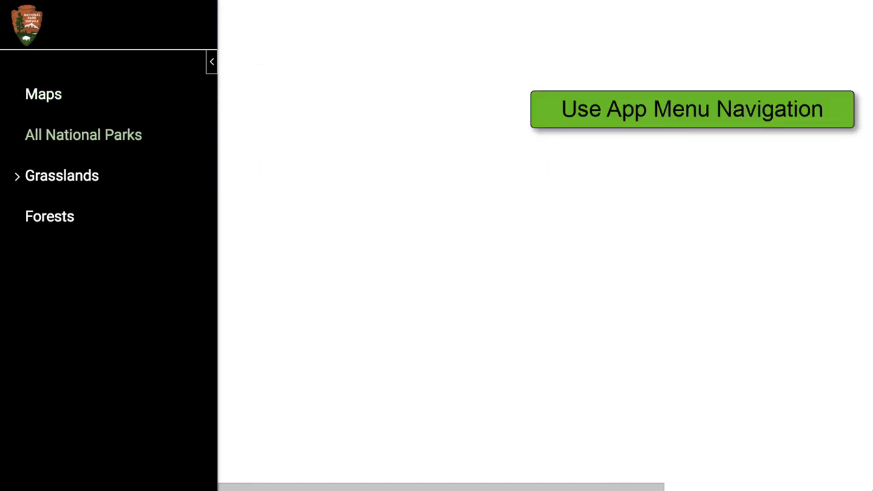
click(17, 176)
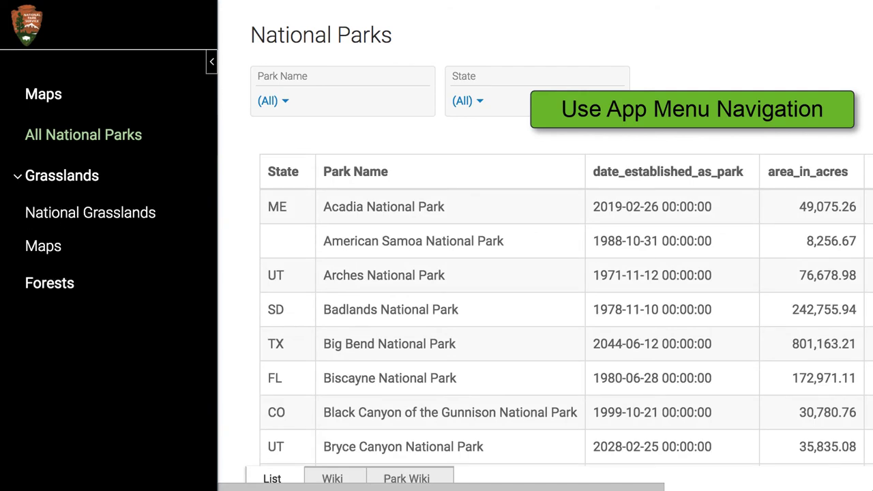
click(90, 213)
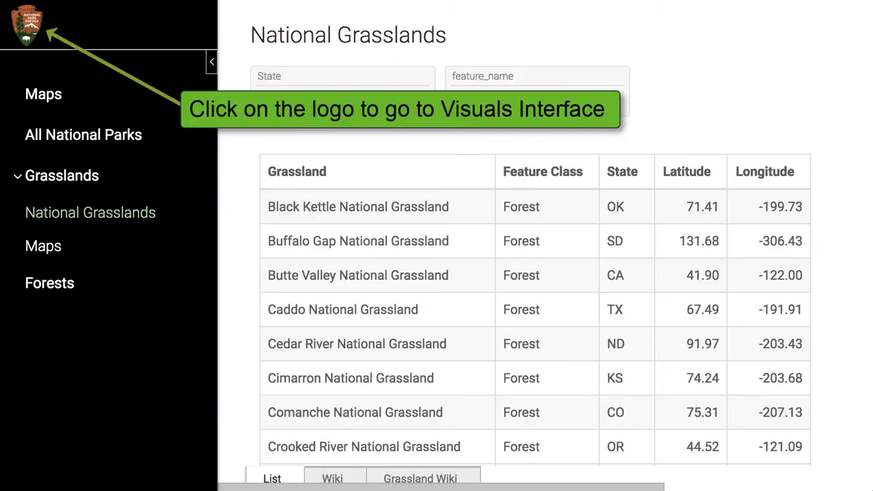
- Go to the Visuals page through the app's logo and view the apps in the Public workspace
click(27, 25)
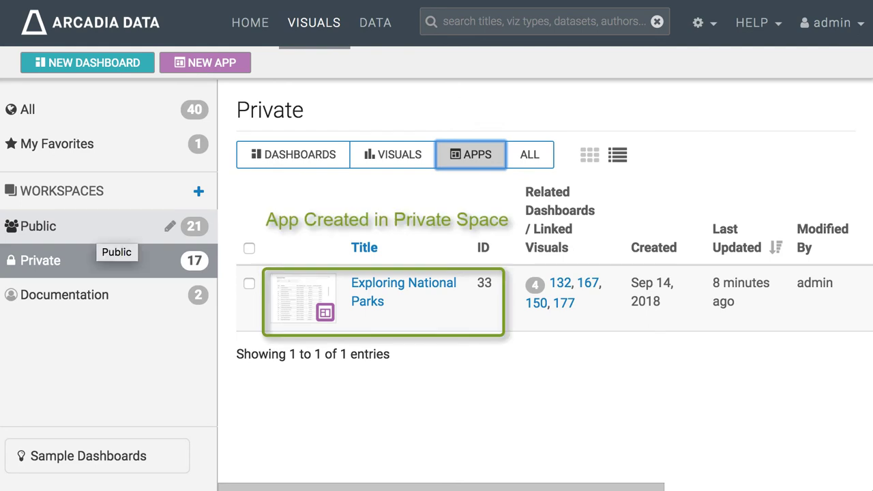
click(94, 227)
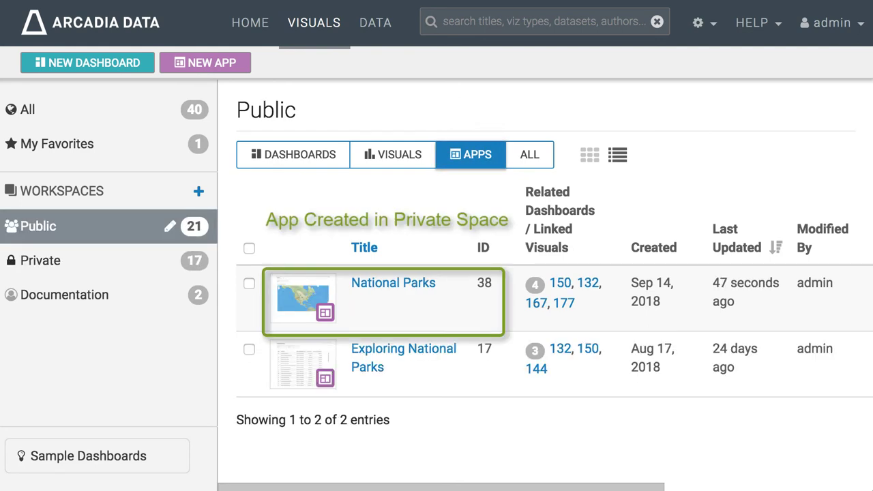